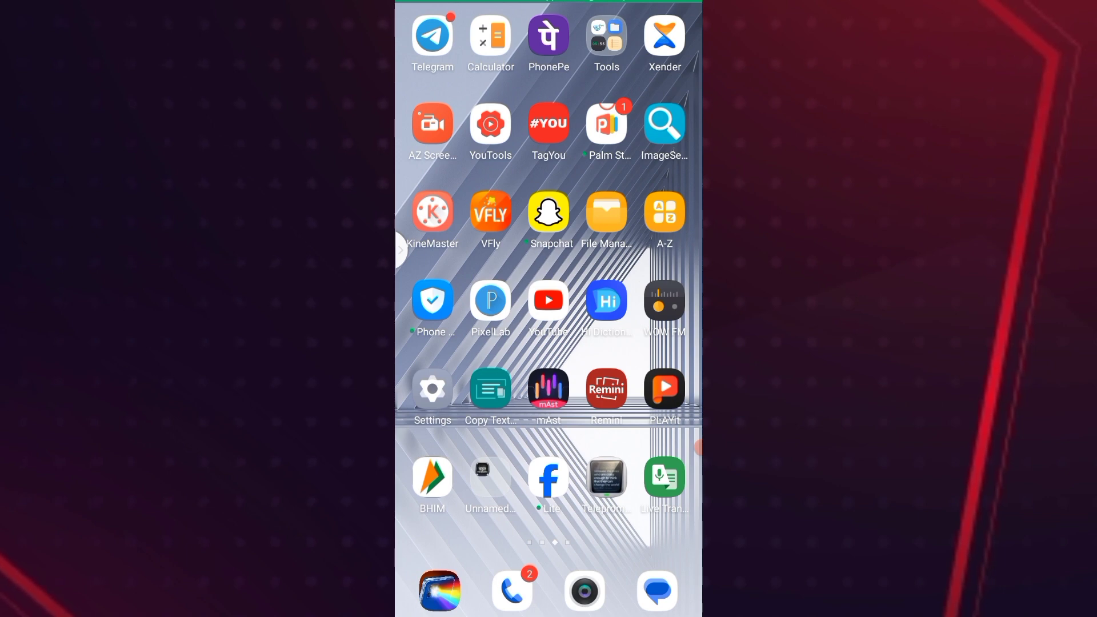
Copy the saved 3D neon profile illustration prompt from Notepad, then return to the home screen
{"action": "left_click", "coordinate": [606, 36]}
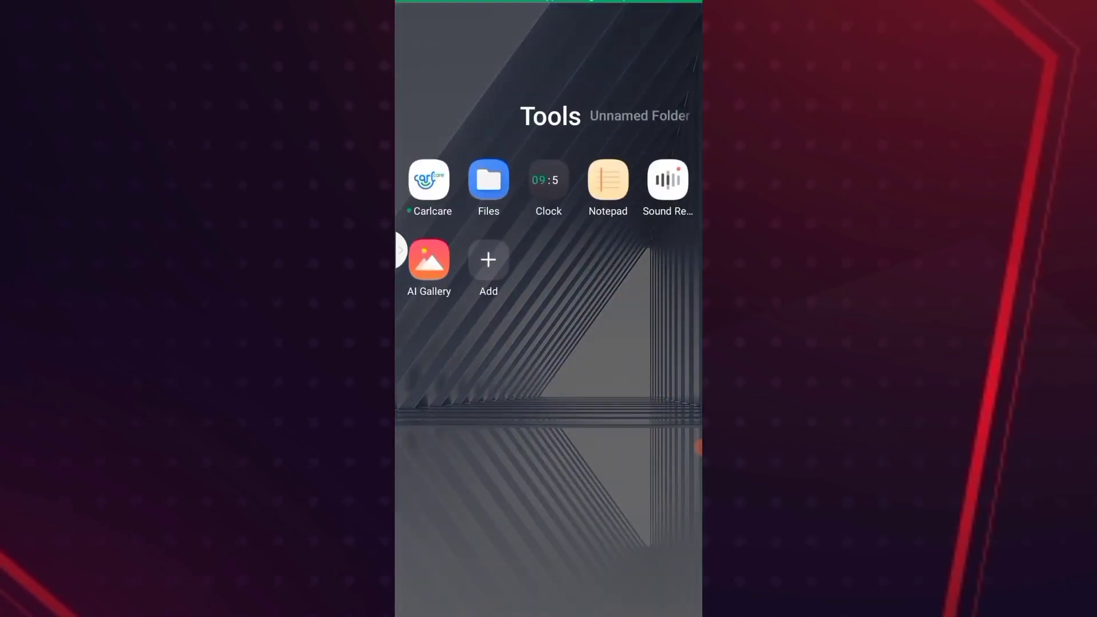
{"action": "left_click", "coordinate": [608, 178]}
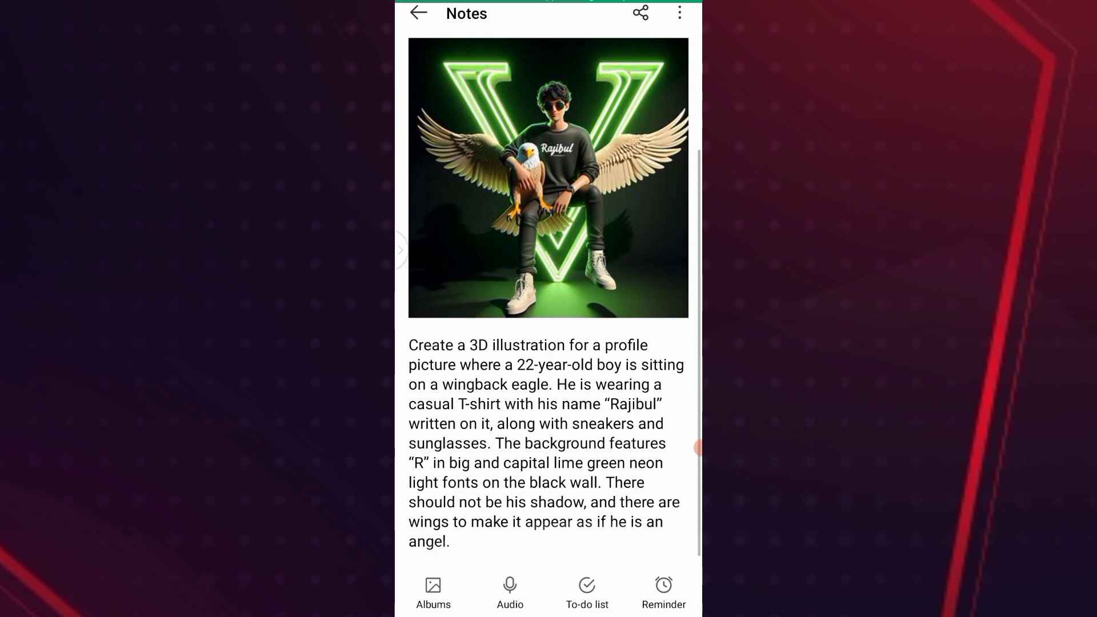
{"action": "double_click", "coordinate": [430, 345]}
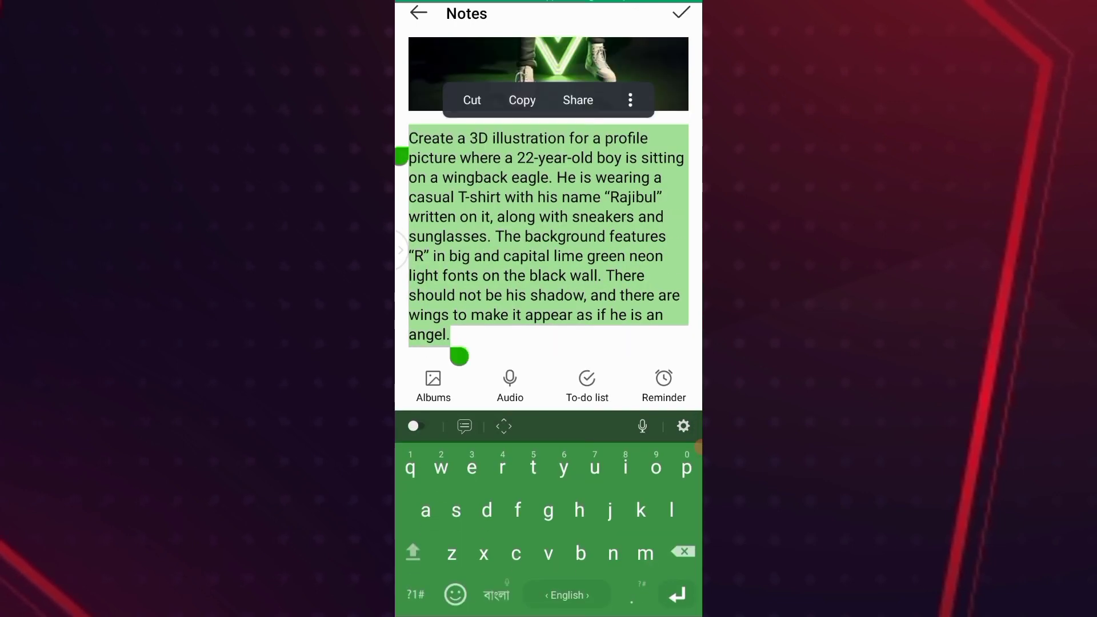
{"action": "left_click", "coordinate": [451, 335]}
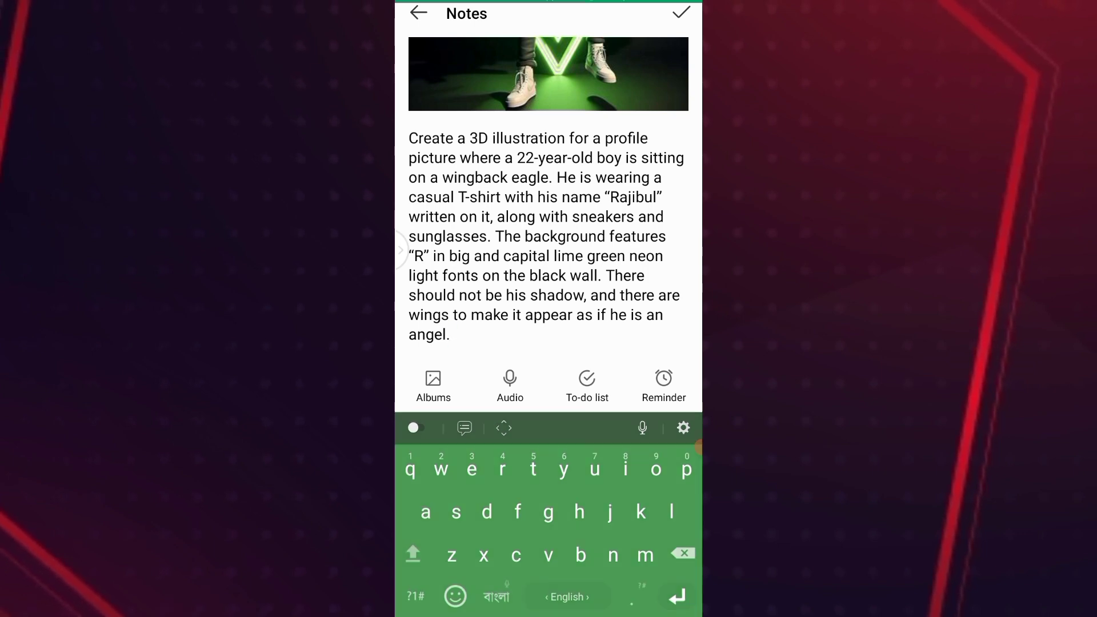
{"action": "key", "text": "super"}
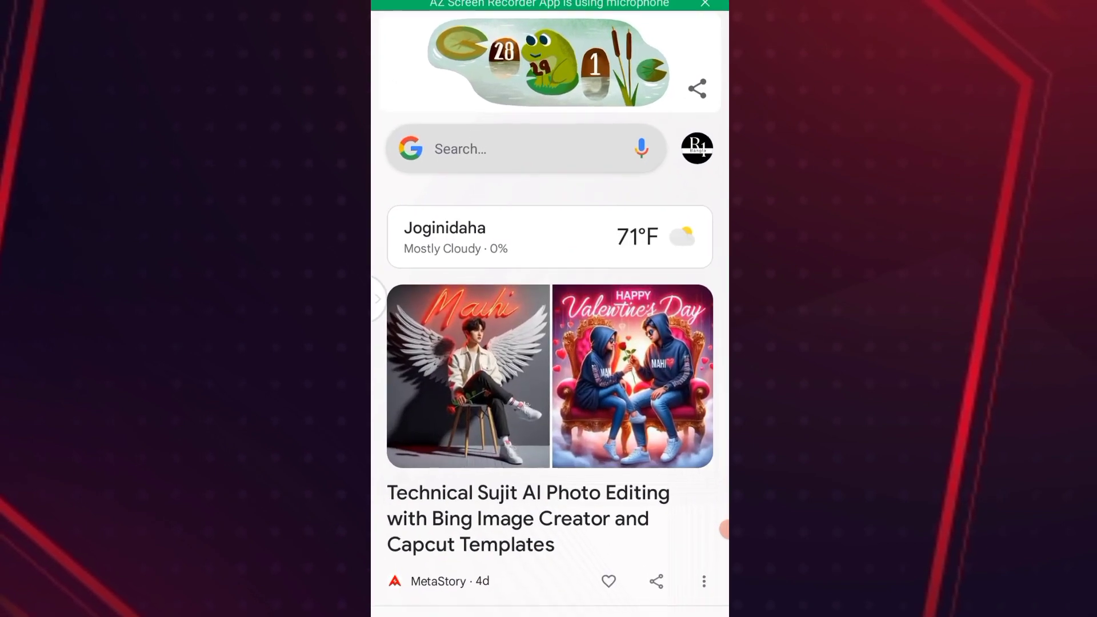
Search Google for 'bing image creator' and open the Bing Image Creator page
{"action": "left_click", "coordinate": [514, 149]}
{"action": "type", "text": "b"}
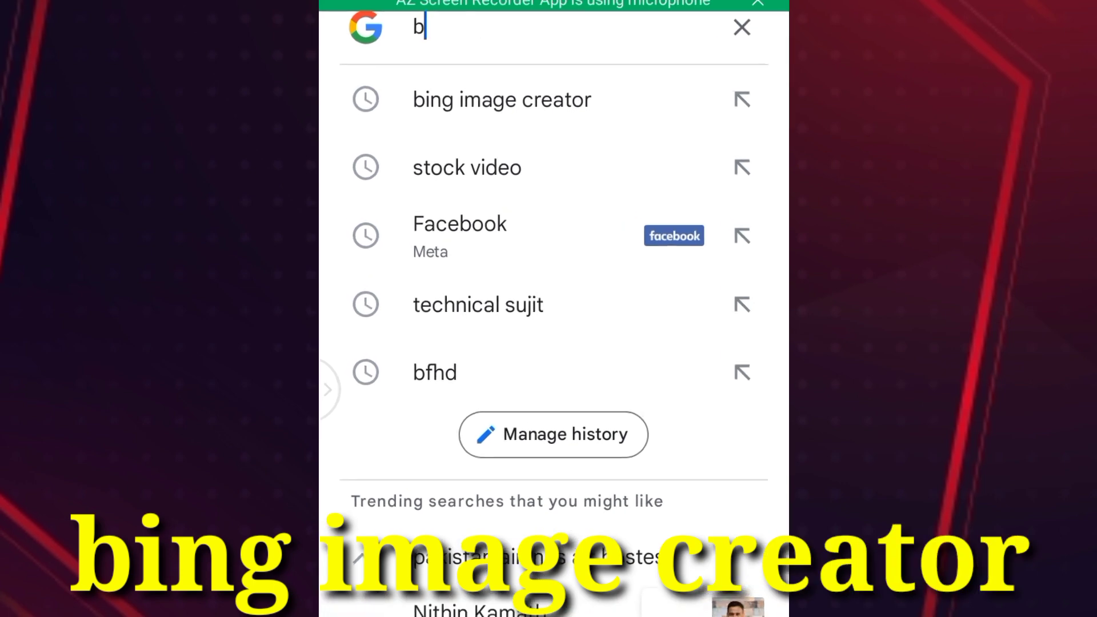
{"action": "type", "text": "ing"}
{"action": "left_click", "coordinate": [503, 100]}
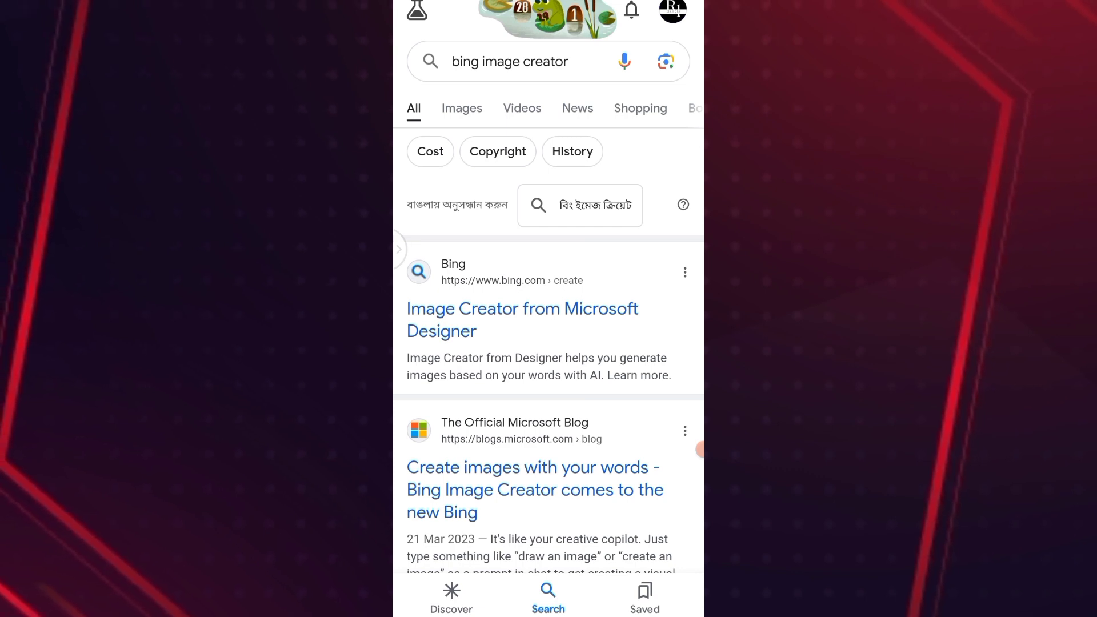
{"action": "left_click", "coordinate": [522, 309]}
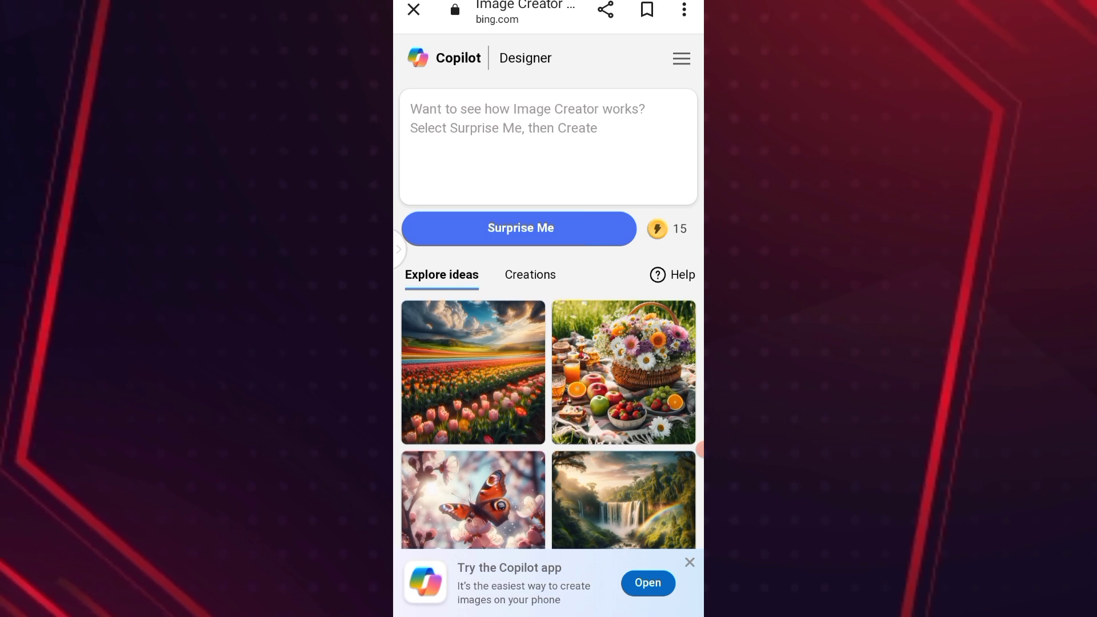
Paste the copied winged-boy neon R prompt into the prompt box and create images
{"action": "left_click", "coordinate": [410, 114]}
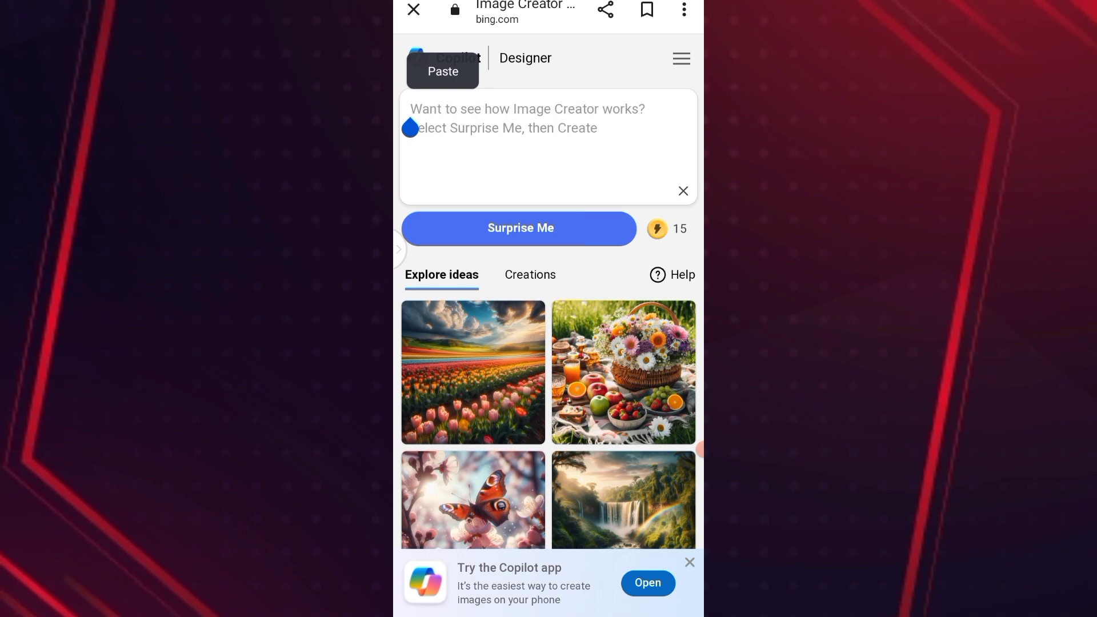
{"action": "left_click", "coordinate": [443, 72]}
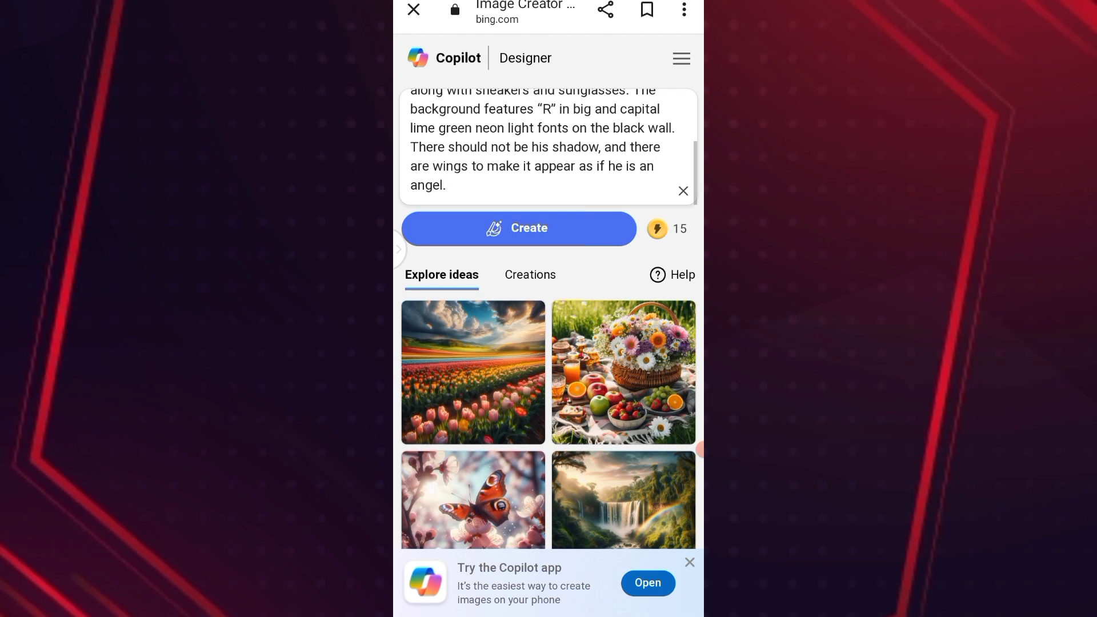
{"action": "left_click", "coordinate": [519, 228]}
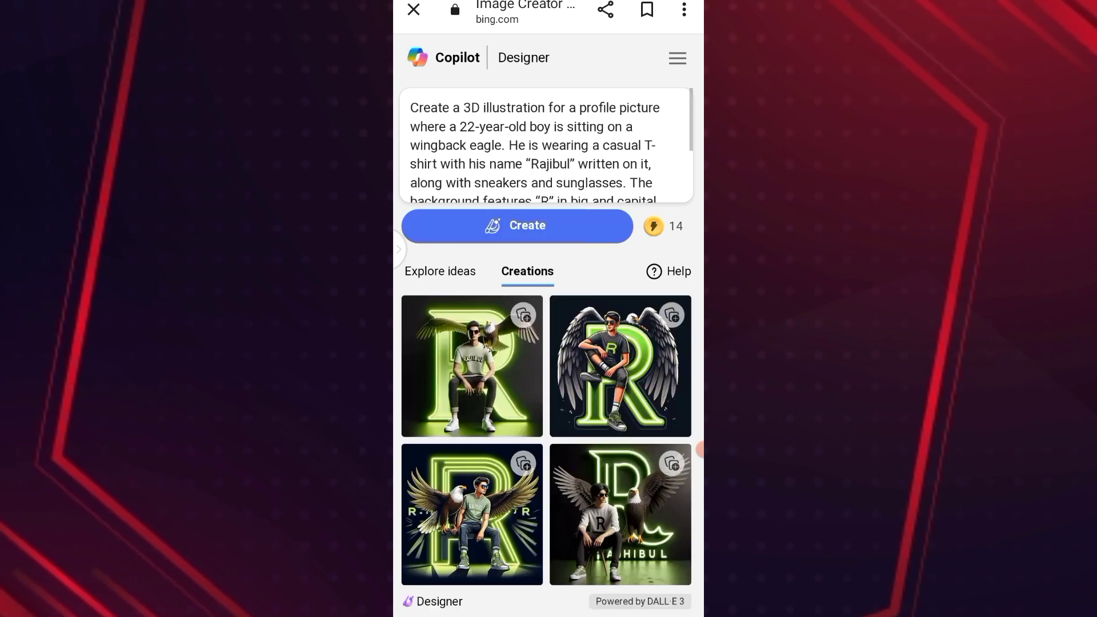
Preview the top-right generated image full size, then create again from the same prompt
{"action": "scroll", "coordinate": [549, 309], "scroll_direction": "down", "scroll_amount": 2}
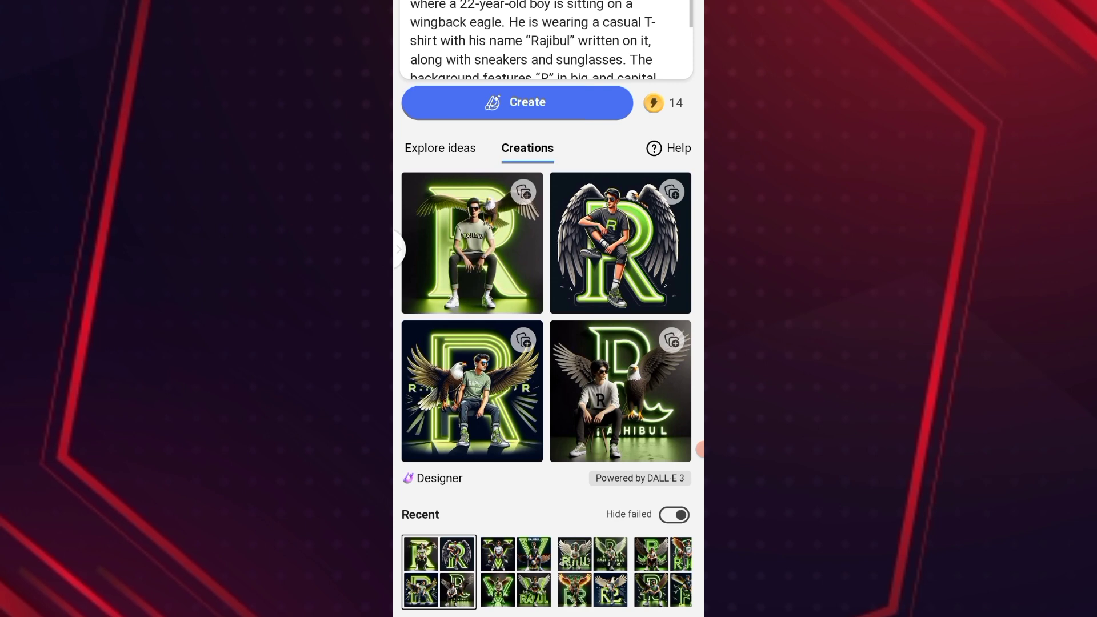
{"action": "left_click", "coordinate": [620, 243]}
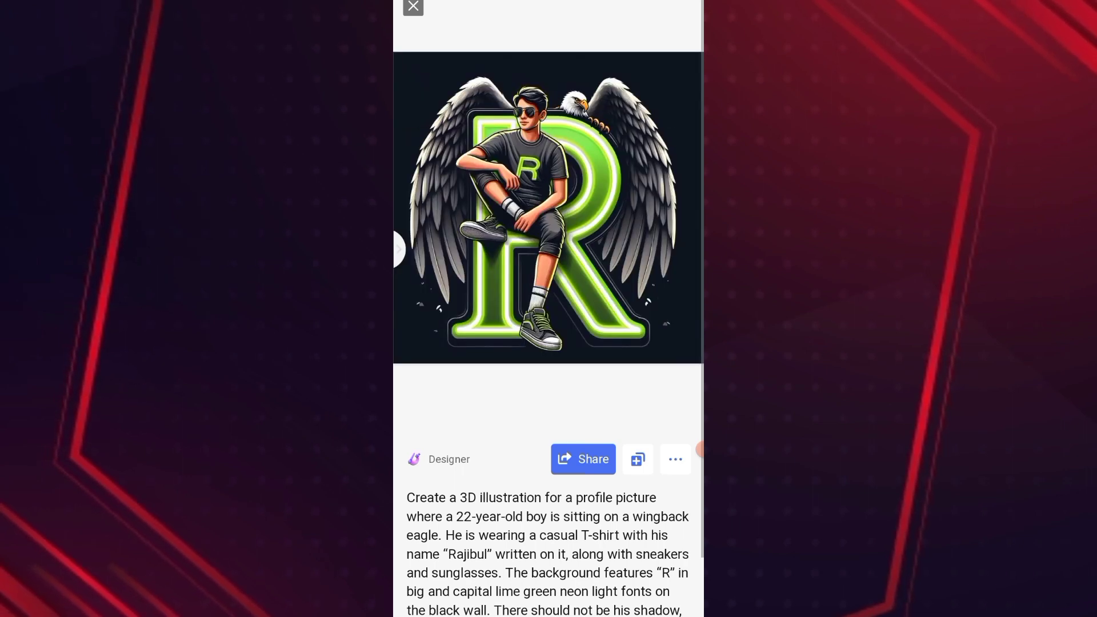
{"action": "key", "text": "Escape"}
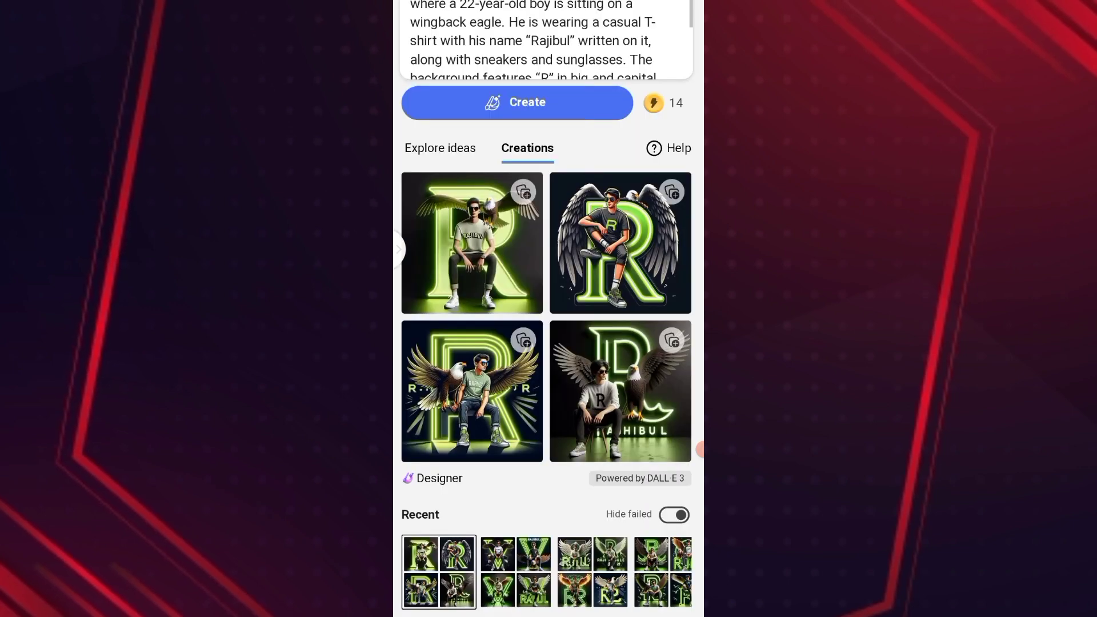
{"action": "scroll", "coordinate": [548, 309], "scroll_direction": "up", "scroll_amount": 3}
{"action": "left_click", "coordinate": [517, 224]}
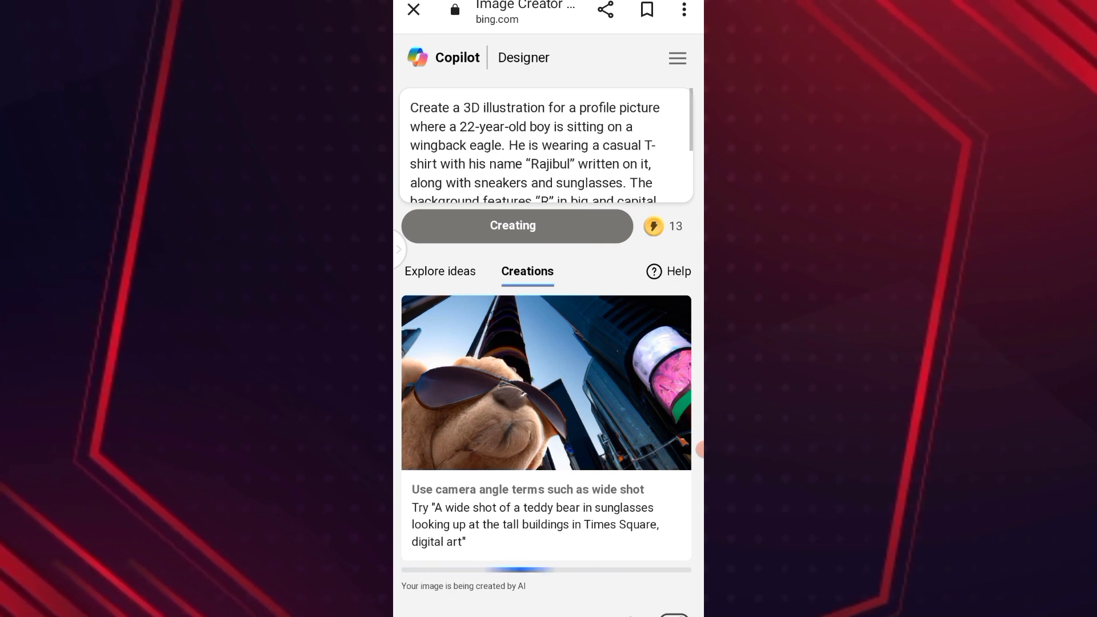
View the bottom-right image of the new neon-R eagle set full size, then close it
{"action": "scroll", "coordinate": [546, 145], "scroll_direction": "down", "scroll_amount": 2}
{"action": "scroll", "coordinate": [546, 145], "scroll_direction": "down", "scroll_amount": 2}
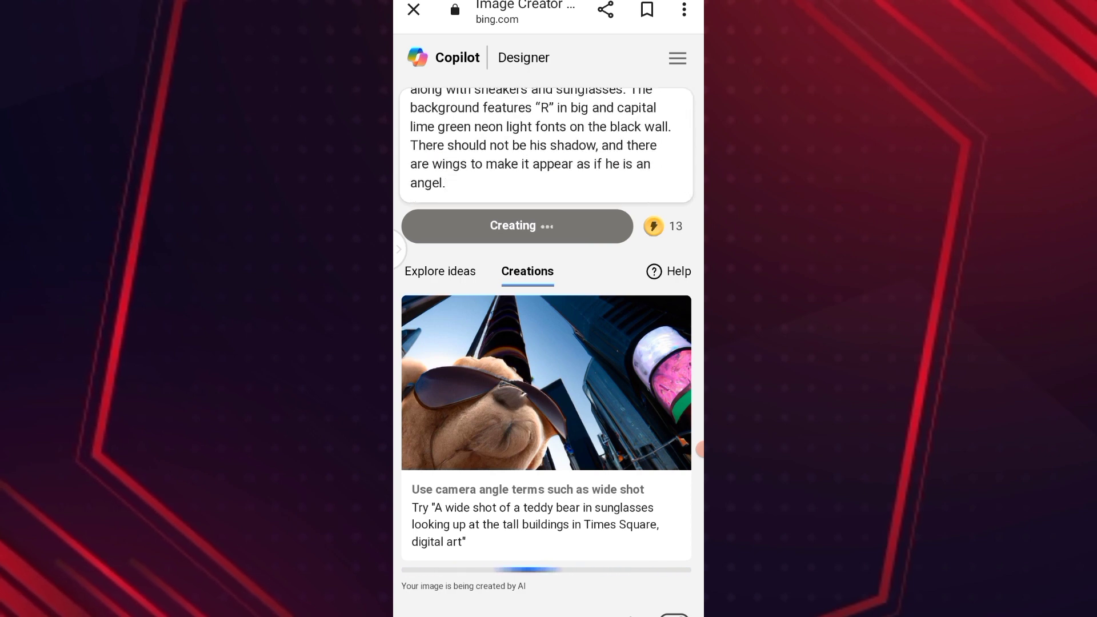
{"action": "scroll", "coordinate": [546, 309], "scroll_direction": "down", "scroll_amount": 3}
{"action": "scroll", "coordinate": [546, 308], "scroll_direction": "up", "scroll_amount": 4}
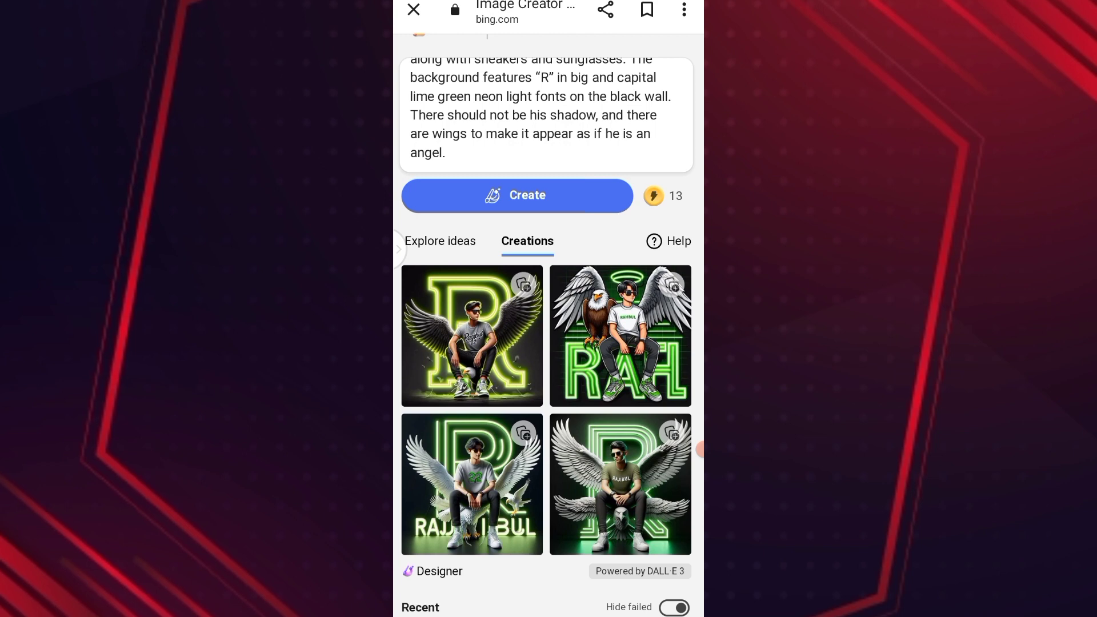
{"action": "left_click", "coordinate": [621, 484]}
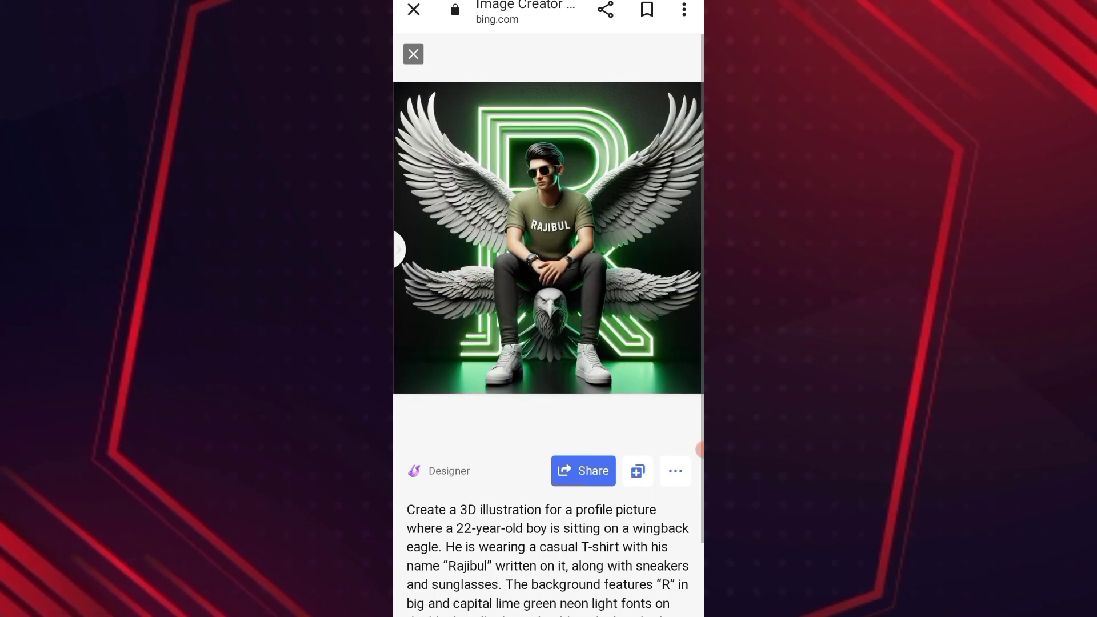
{"action": "key", "text": "Escape"}
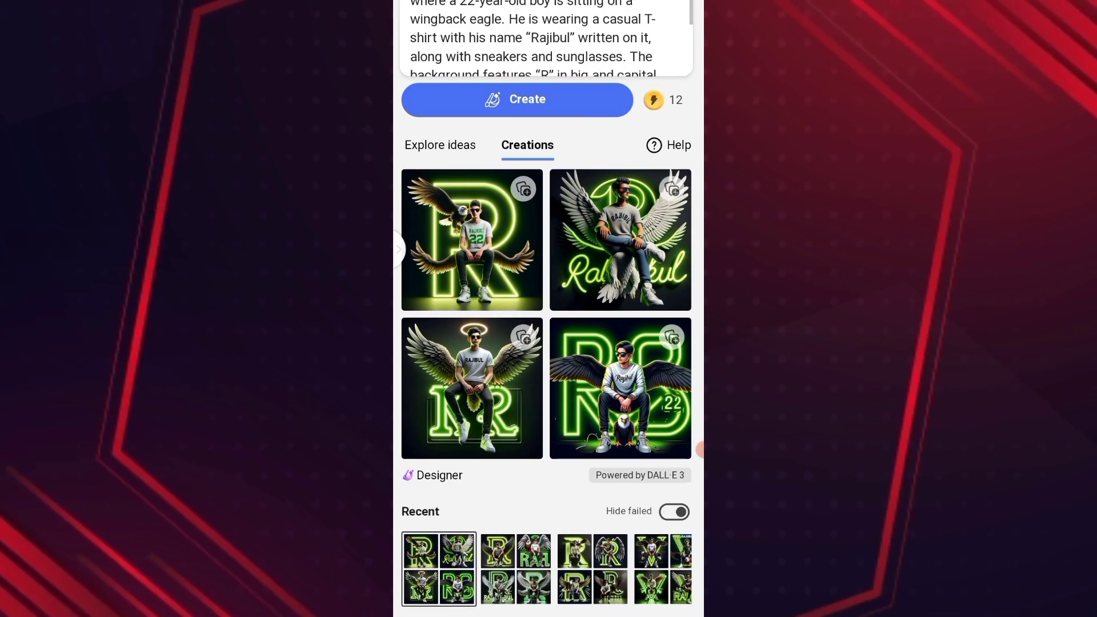
Download the bottom-right generated image to the phone as OIG4.jpeg
{"action": "right_click", "coordinate": [620, 388]}
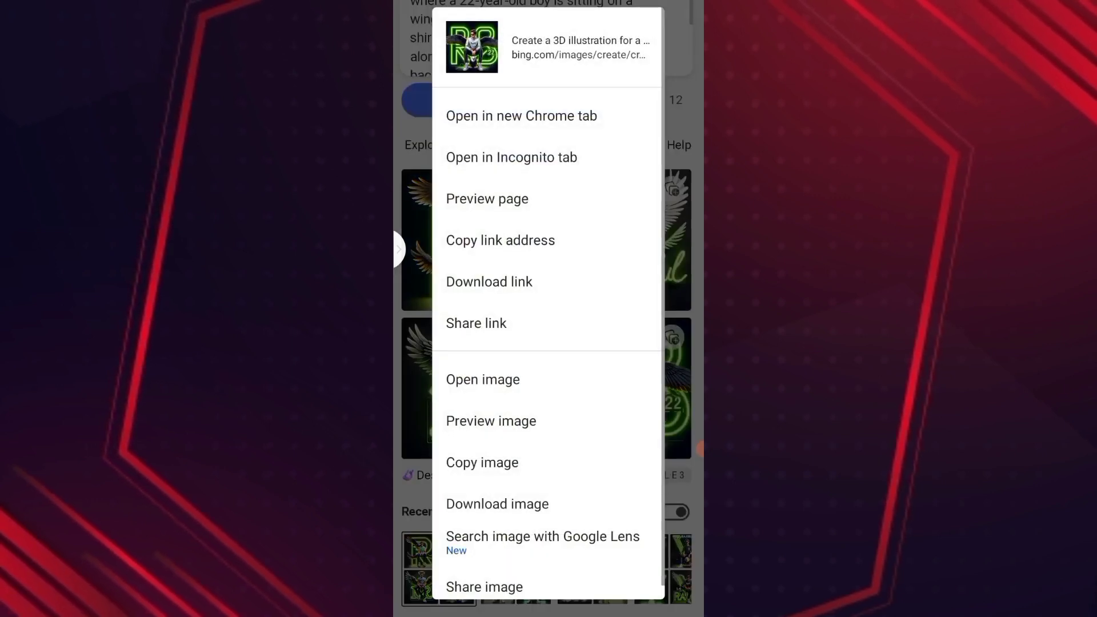
{"action": "left_click", "coordinate": [497, 504]}
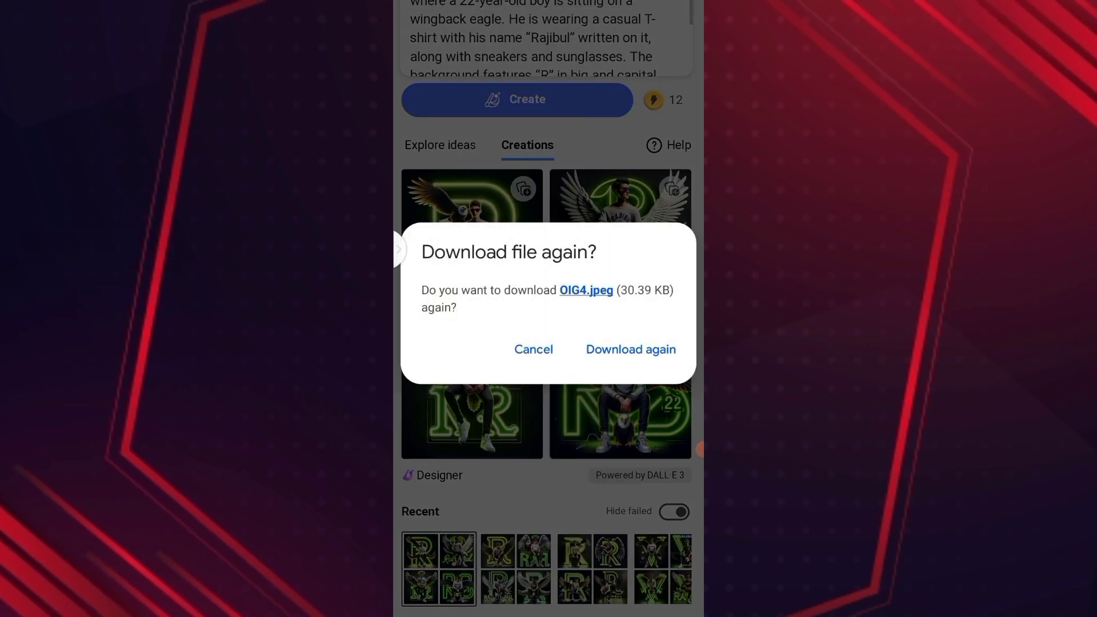
{"action": "left_click", "coordinate": [631, 349]}
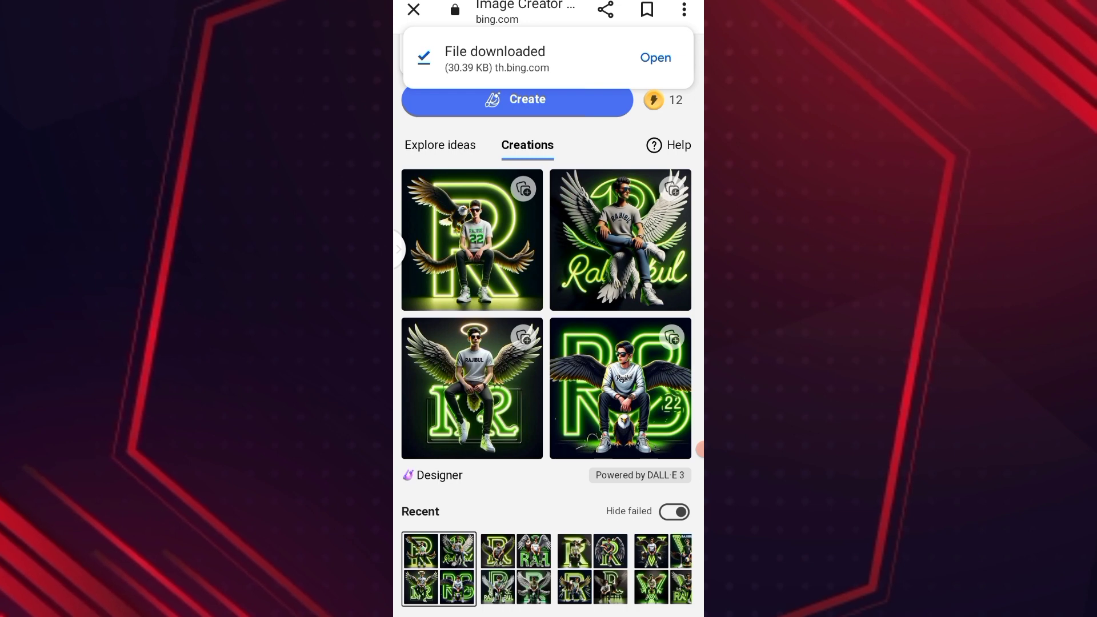
{"action": "scroll", "coordinate": [548, 342], "scroll_direction": "up", "scroll_amount": 3}
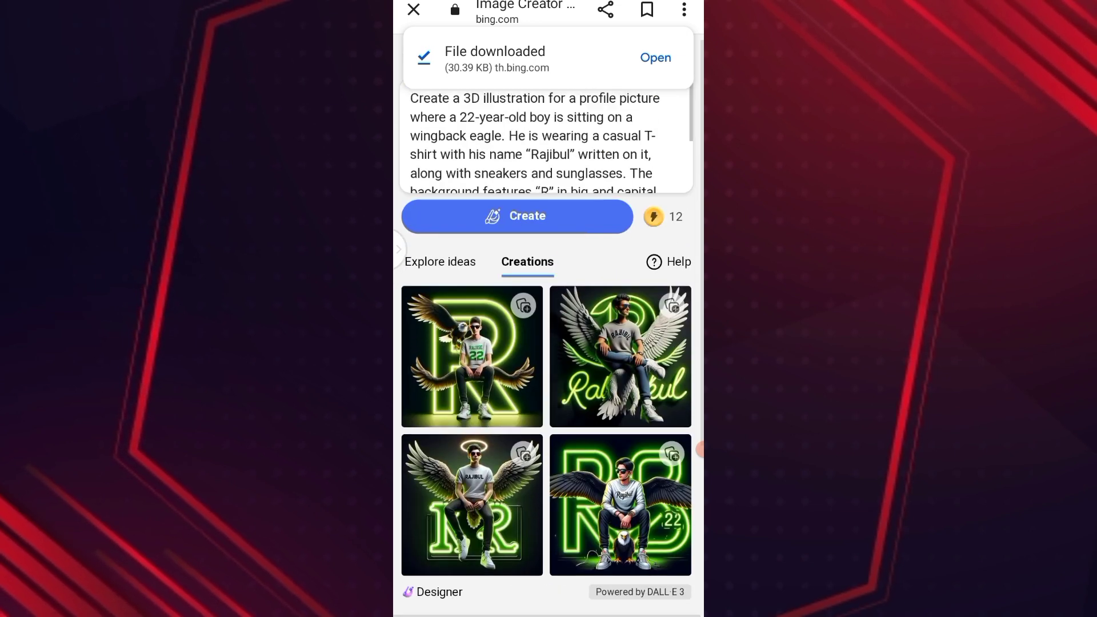
{"action": "scroll", "coordinate": [549, 342], "scroll_direction": "down", "scroll_amount": 3}
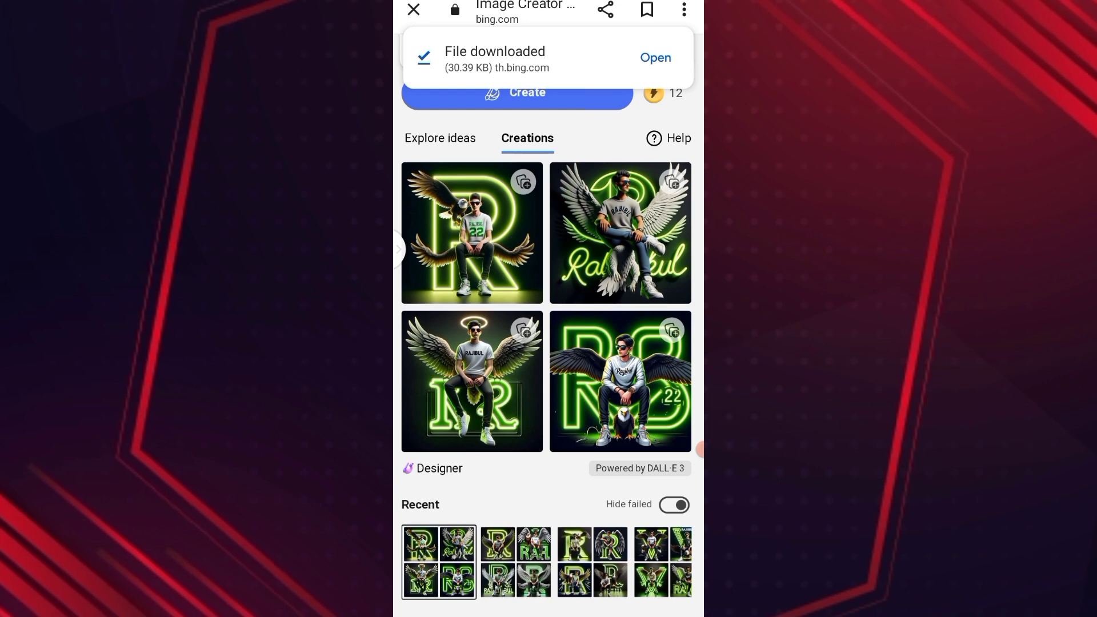